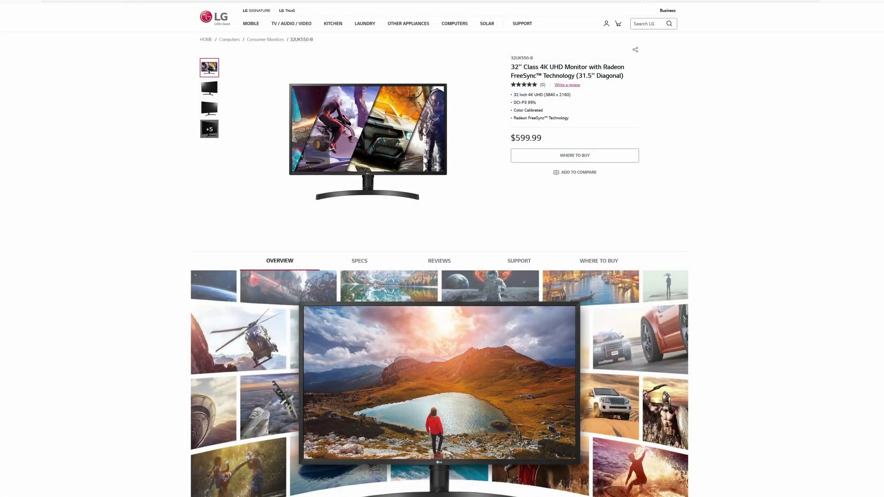
Scroll the LG 32UK550-B page through its spec tables, from Picture Quality down to Software
scroll(440, 258, down, 20)
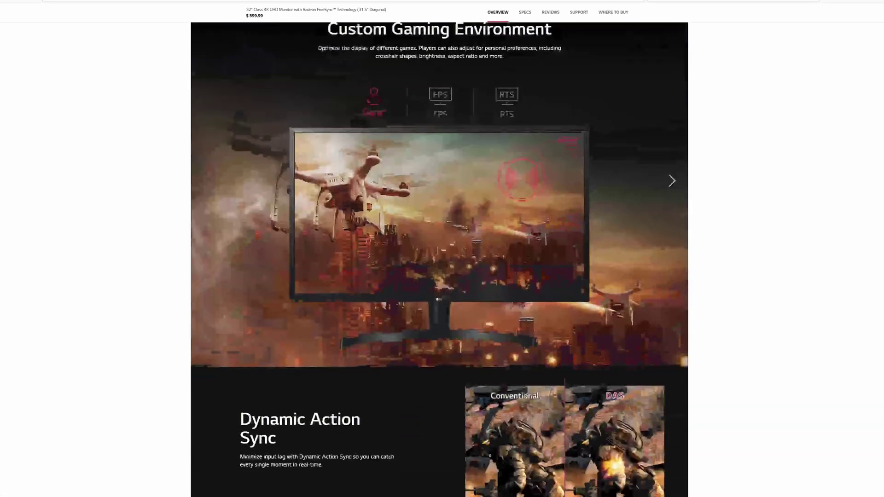
scroll(440, 258, down, 5)
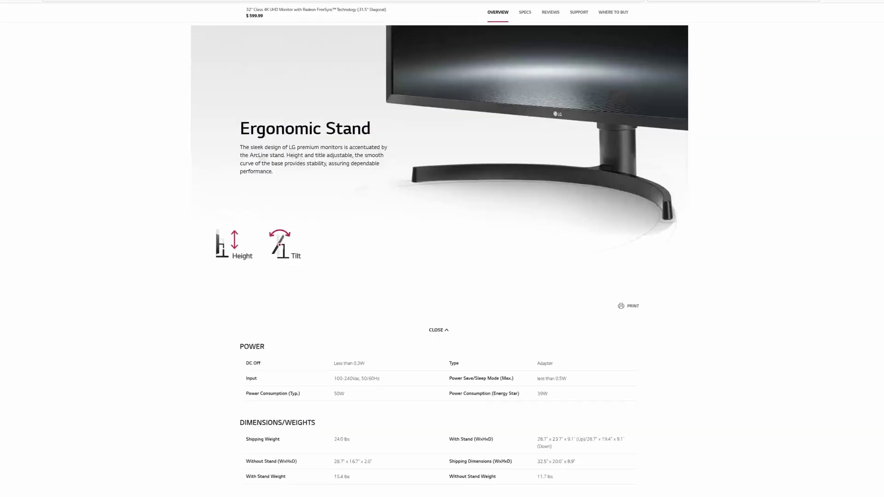
scroll(440, 258, down, 5)
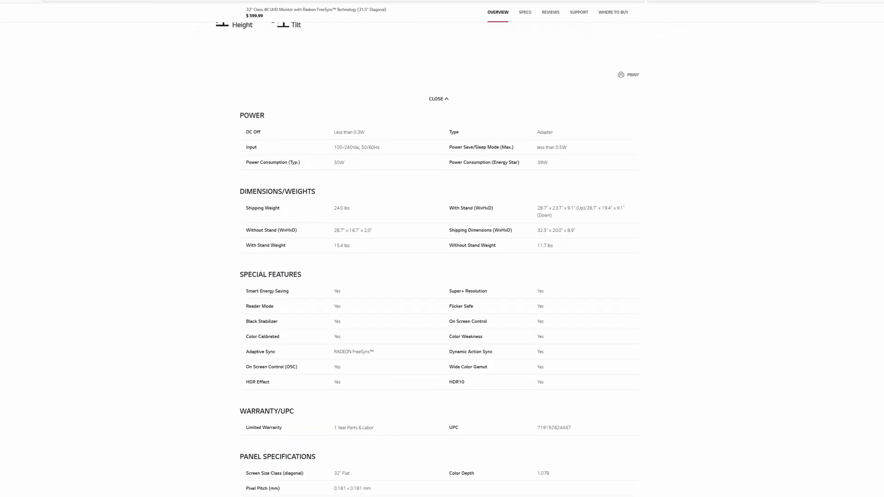
scroll(440, 258, down, 2)
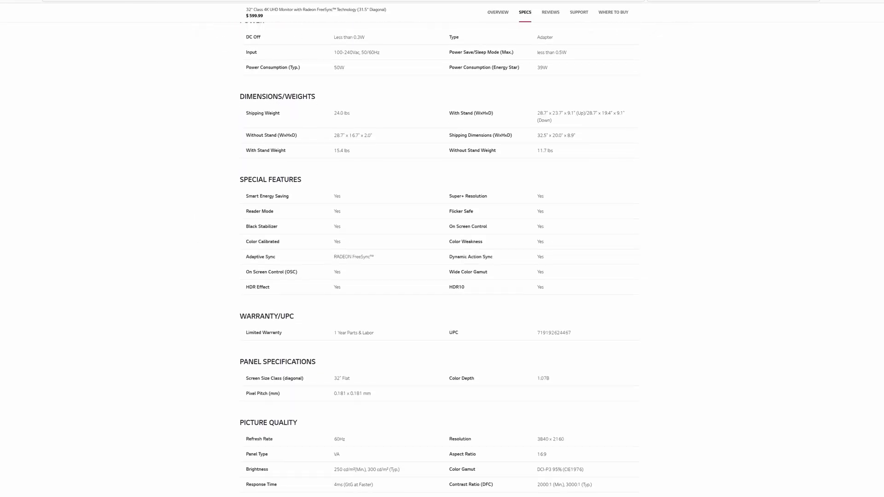
scroll(440, 258, down, 2)
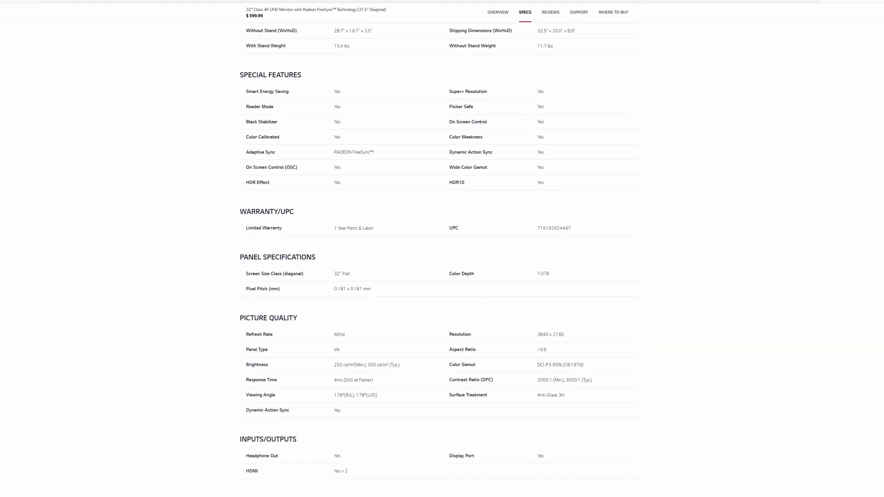
scroll(440, 258, down, 2)
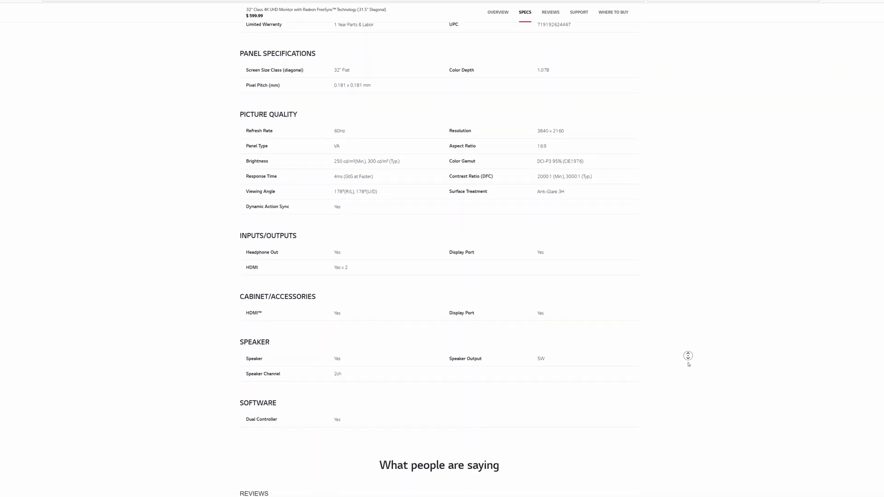
middle_click(689, 364)
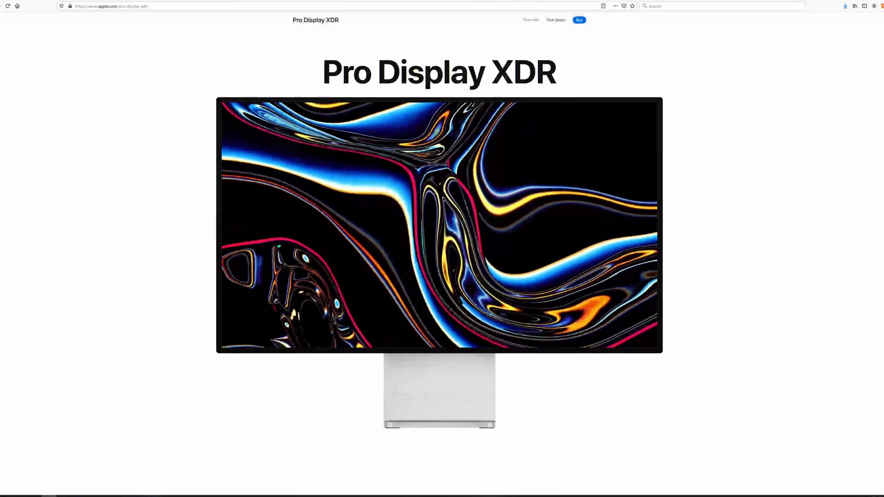
Scroll the Pro Display XDR page down to the 1000/1600 nits brightness section
scroll(442, 249, down, 15)
scroll(625, 54, down, 10)
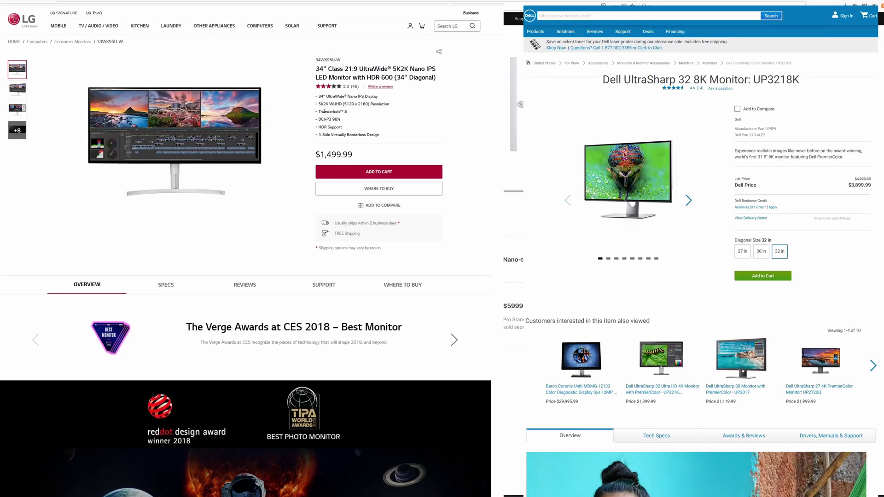
Highlight the 5K2K resolution and DCI-P3 98% coverage specs on the LG 34WK95U-W page
scroll(700, 253, down, 10)
double_click(323, 104)
scroll(696, 253, down, 10)
triple_click(326, 118)
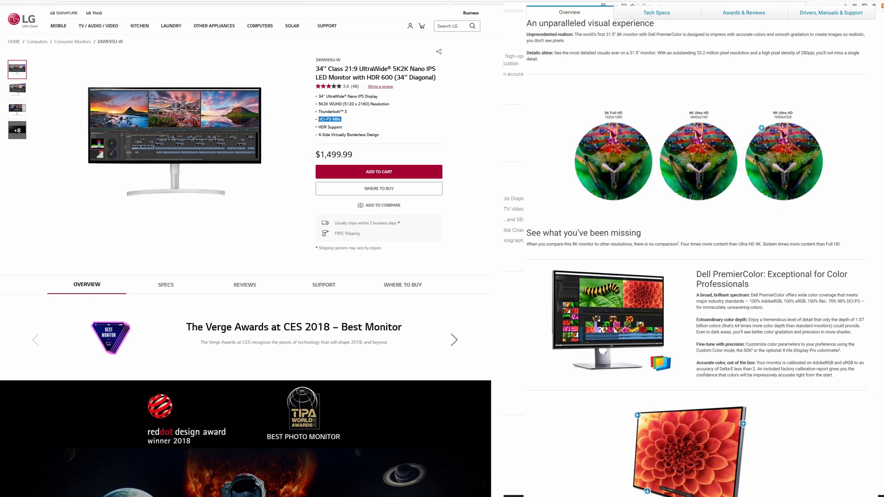
Scroll the Dell UltraSharp UP3218K page down to its PremierColor section
scroll(696, 253, down, 5)
scroll(245, 249, down, 1)
scroll(246, 249, down, 10)
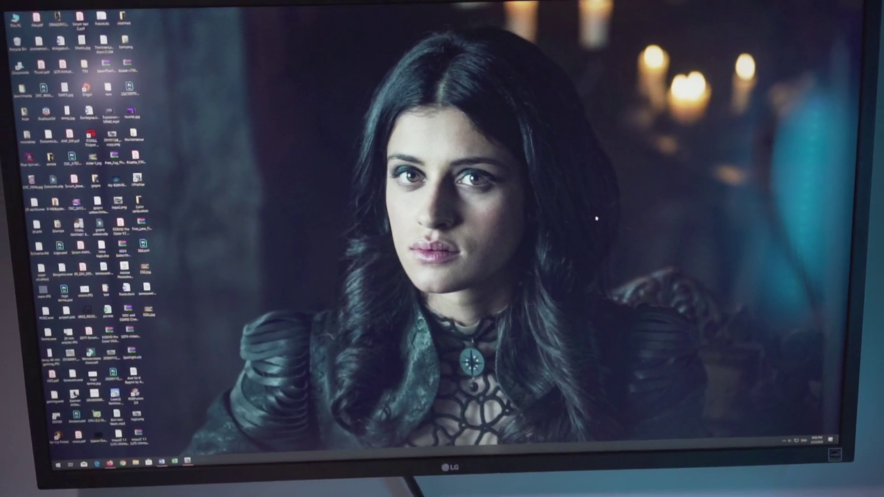
Bring up the Start menu with the Windows key, then dismiss it back to the desktop
key(super)
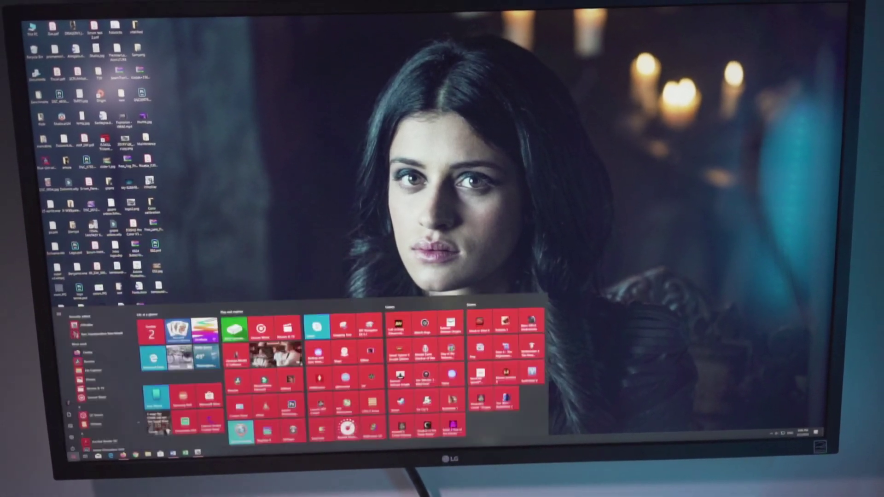
click(265, 279)
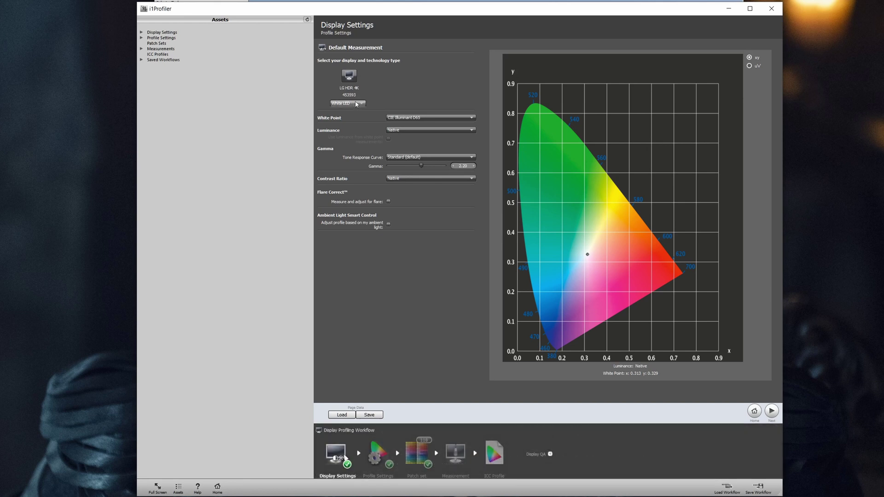
Keep White LED technology, D65 white point and Native luminance, then continue to Profile Settings
click(357, 105)
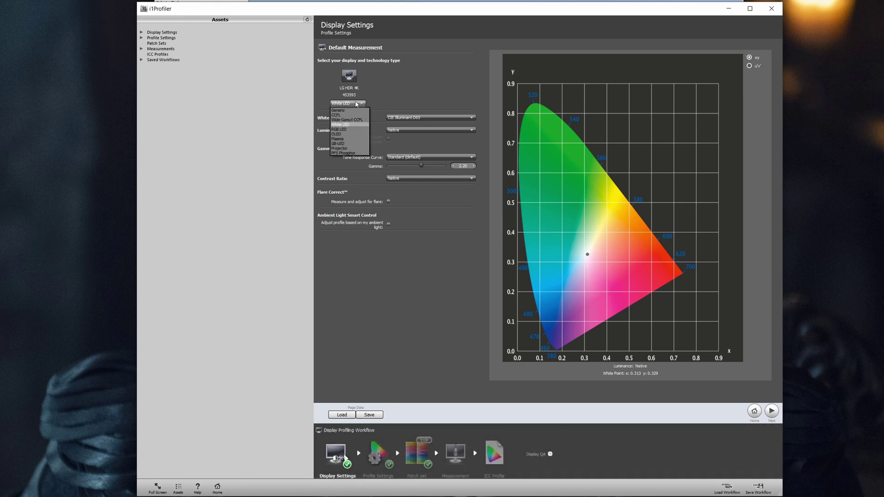
click(436, 82)
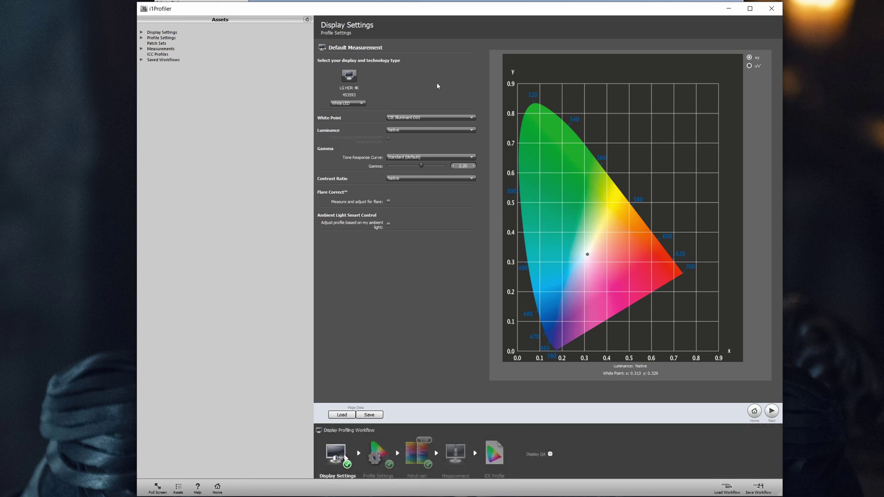
click(422, 118)
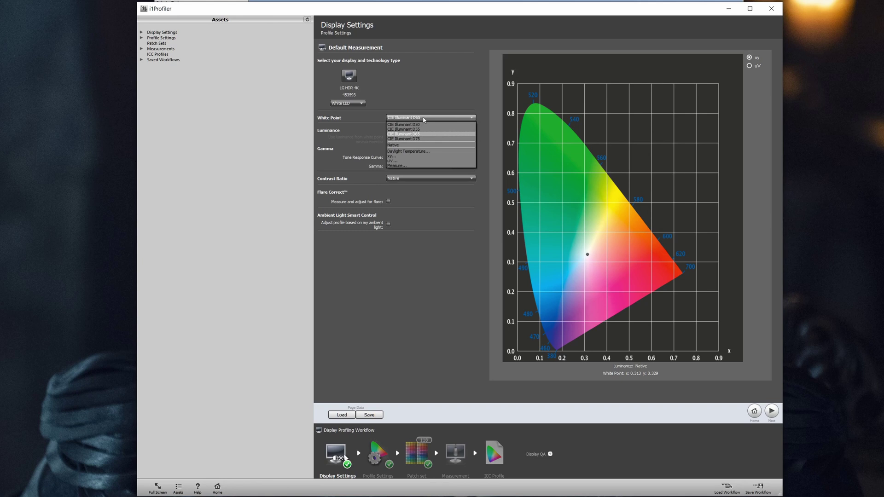
click(423, 117)
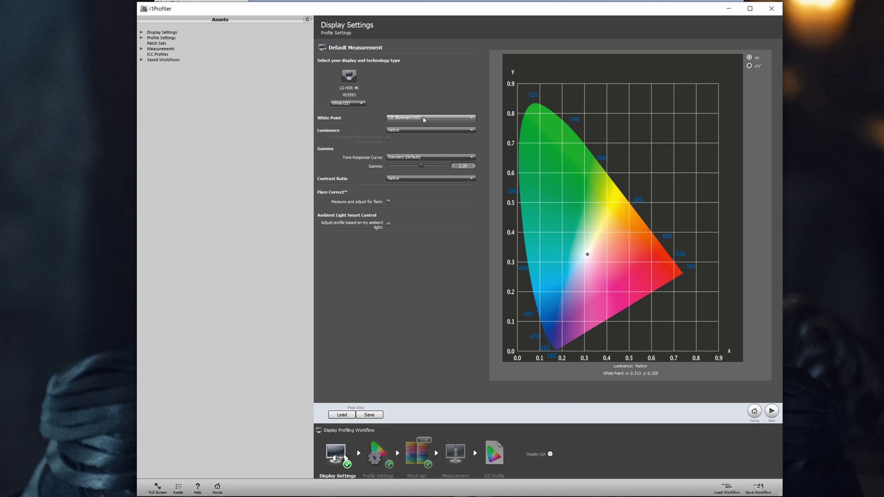
click(398, 132)
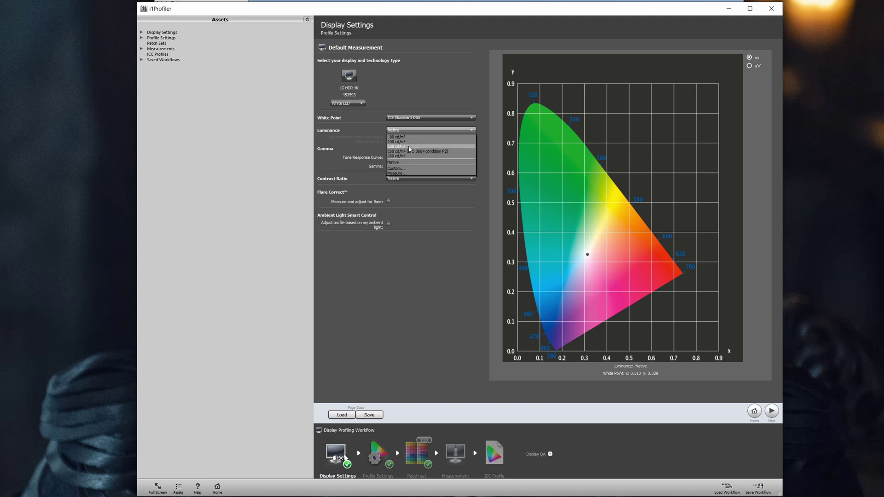
click(358, 132)
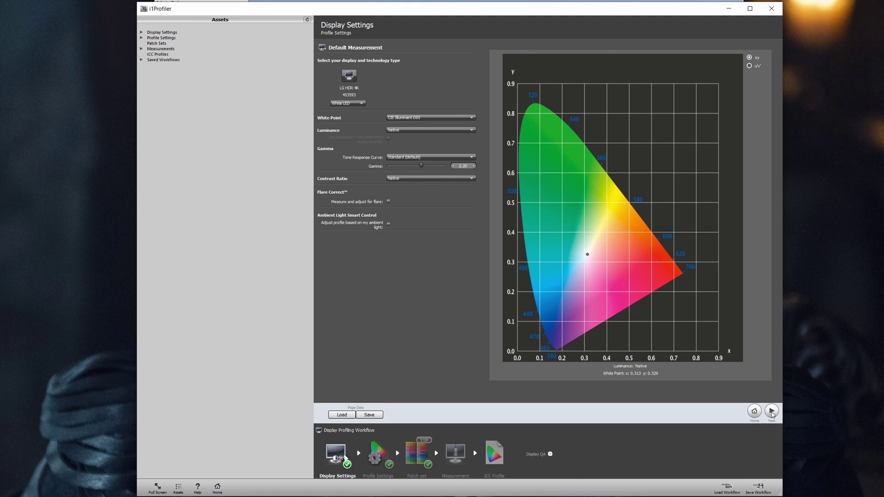
click(772, 411)
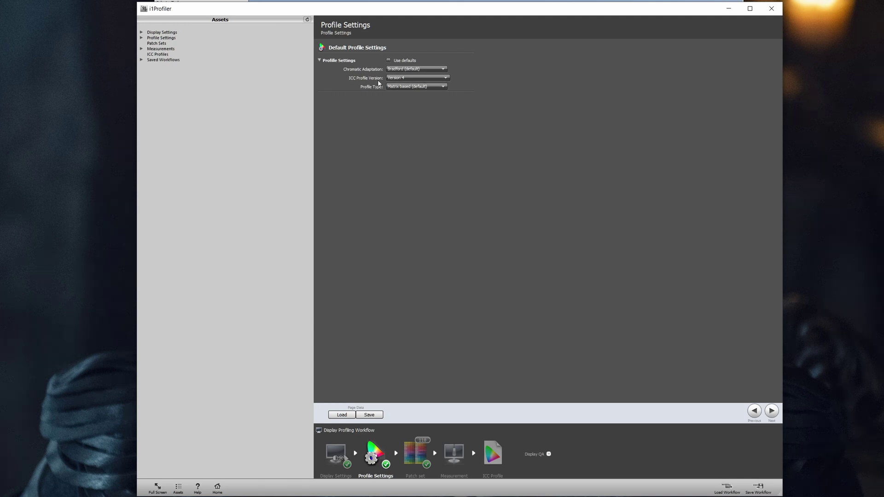
Choose ICC profile Version 2 (default) and continue to the Patch Set step
click(424, 78)
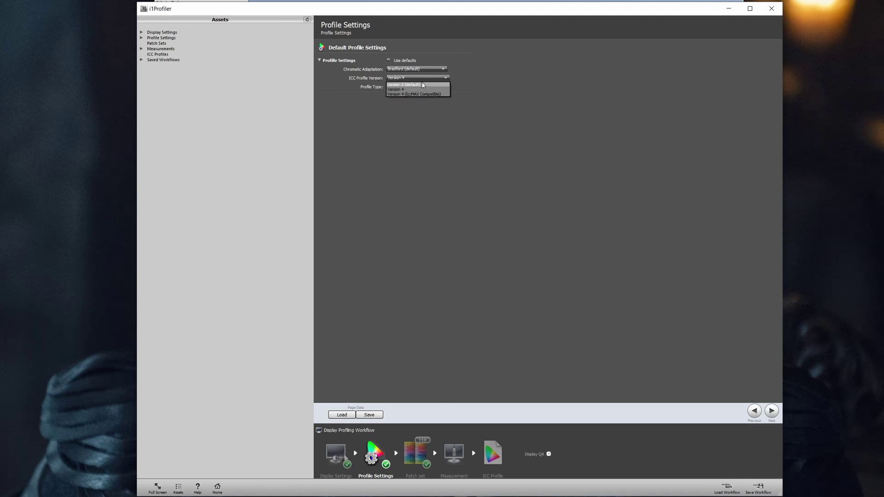
click(403, 85)
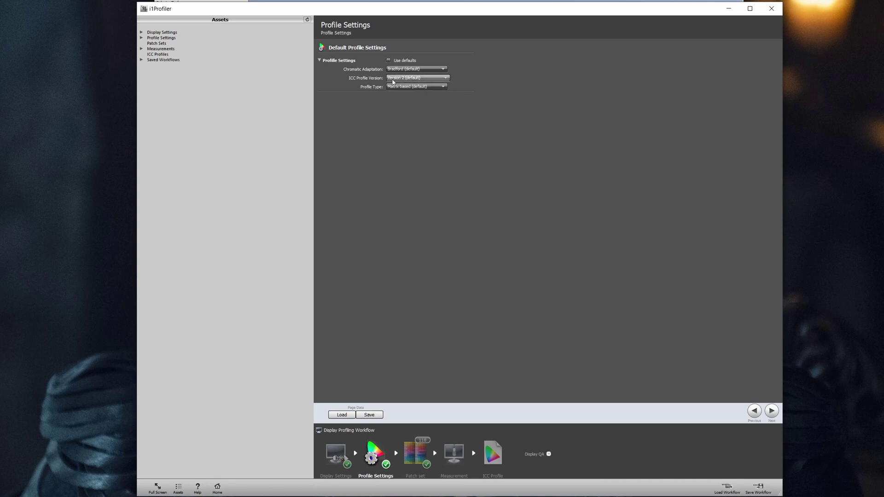
click(446, 78)
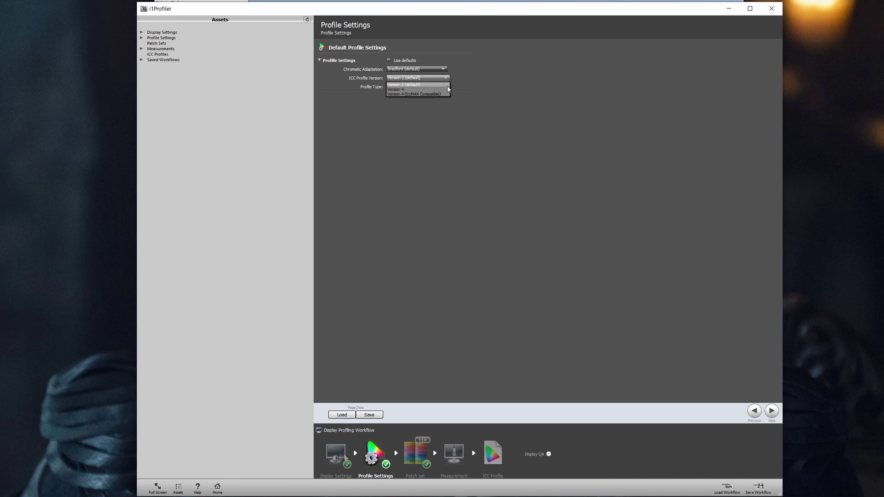
click(474, 74)
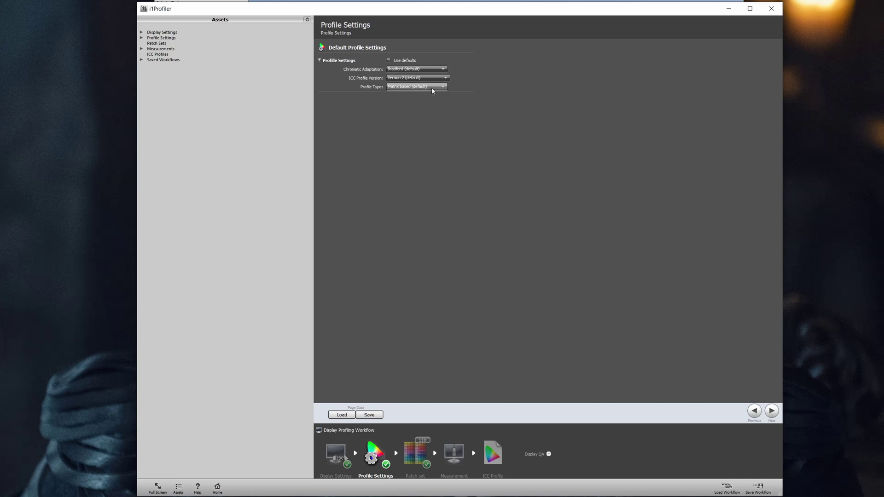
click(771, 411)
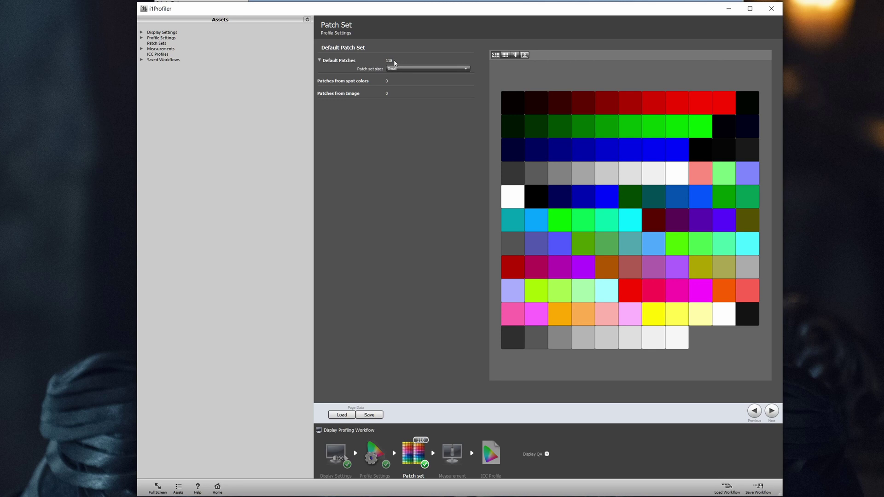
Change the patch set size from Medium to Large, giving 461 colour patches
click(422, 68)
click(408, 80)
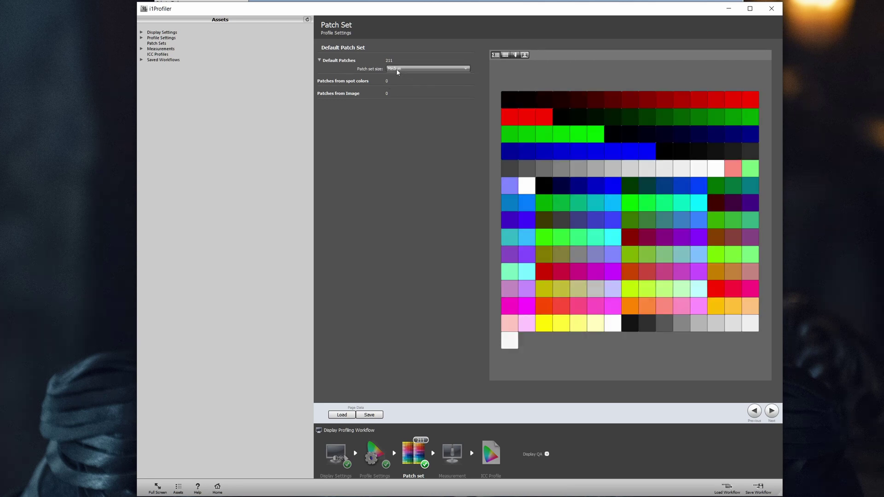
click(414, 70)
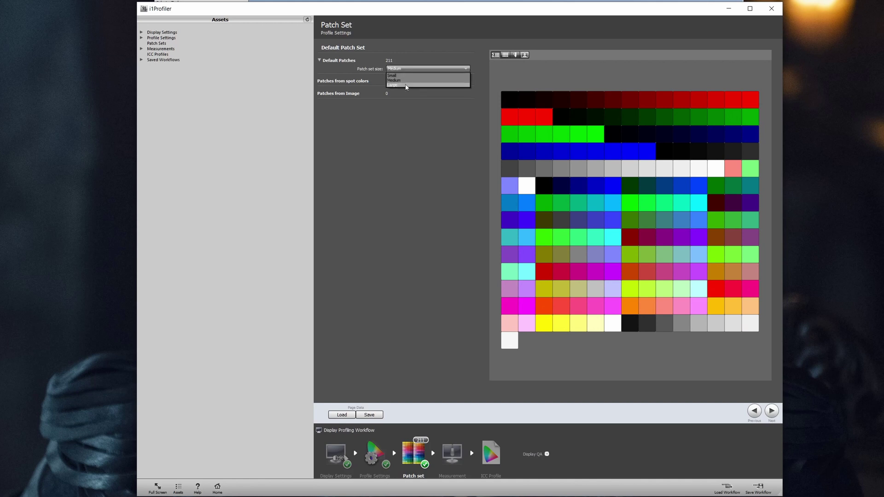
click(407, 85)
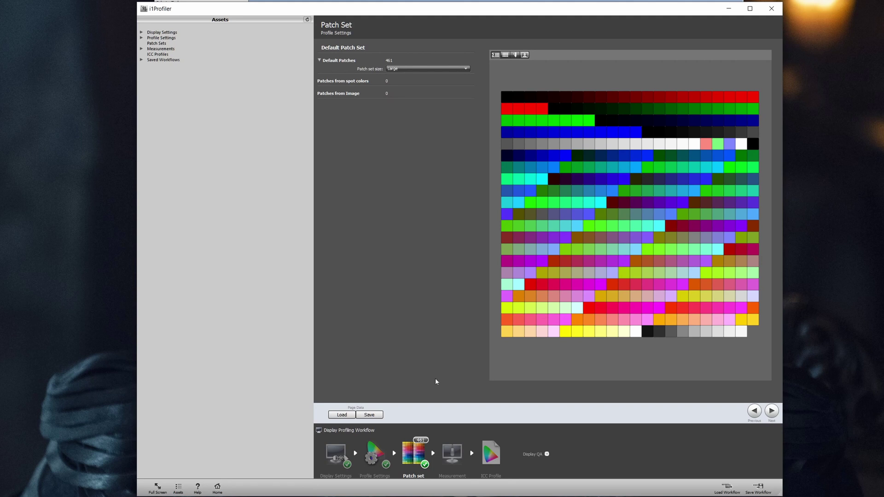
Advance from Patch Set to the Measurement step with the 461-patch set
click(772, 411)
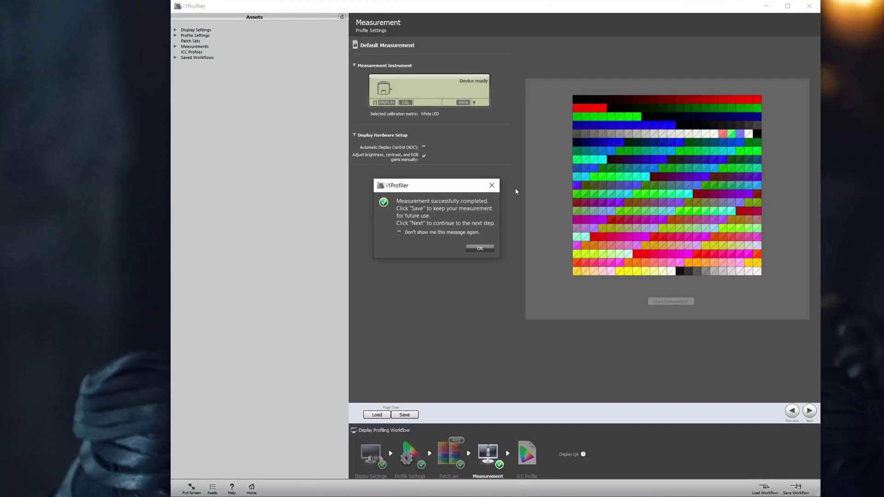
Save the measurement data as LG calibrationV2.dmxf, overwriting the existing file
click(479, 249)
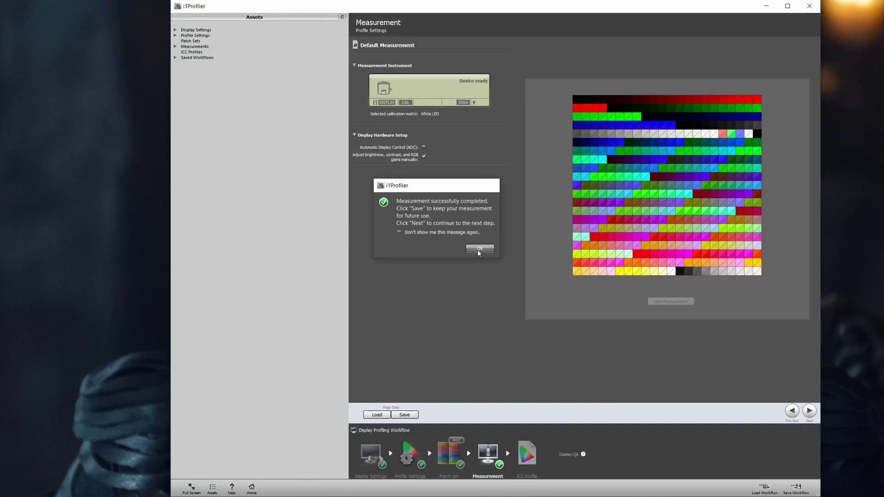
click(405, 415)
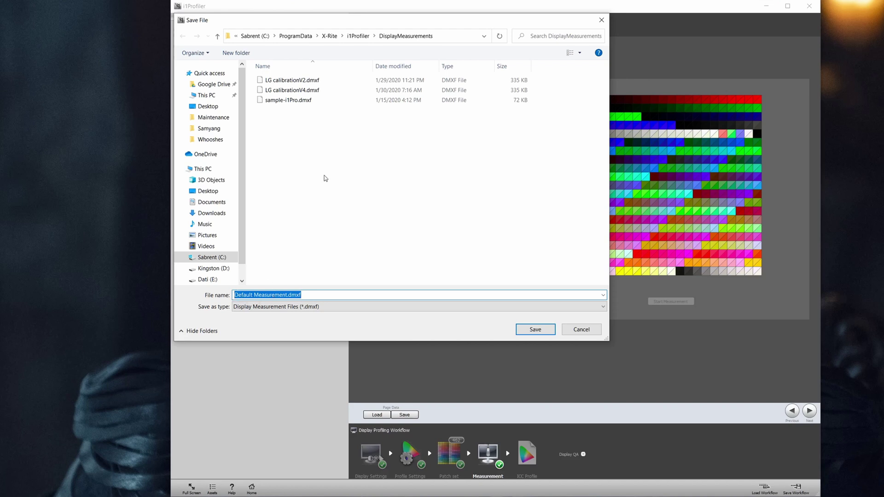
click(305, 84)
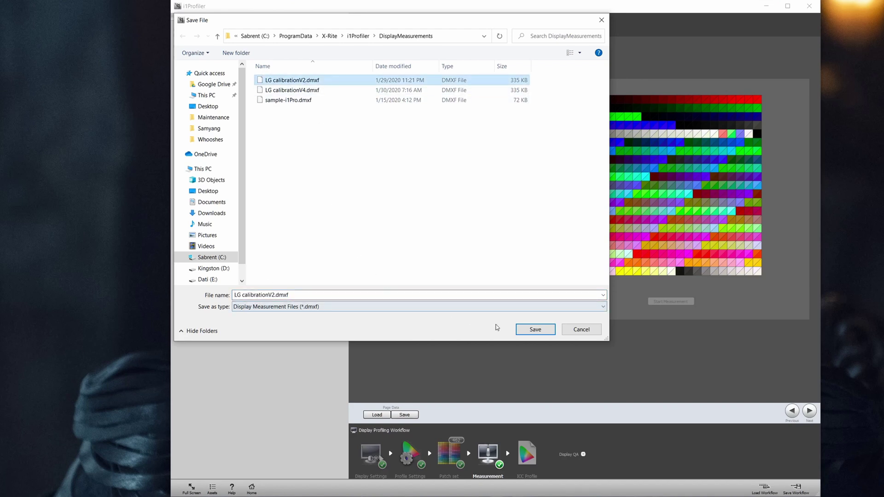
click(528, 330)
click(459, 231)
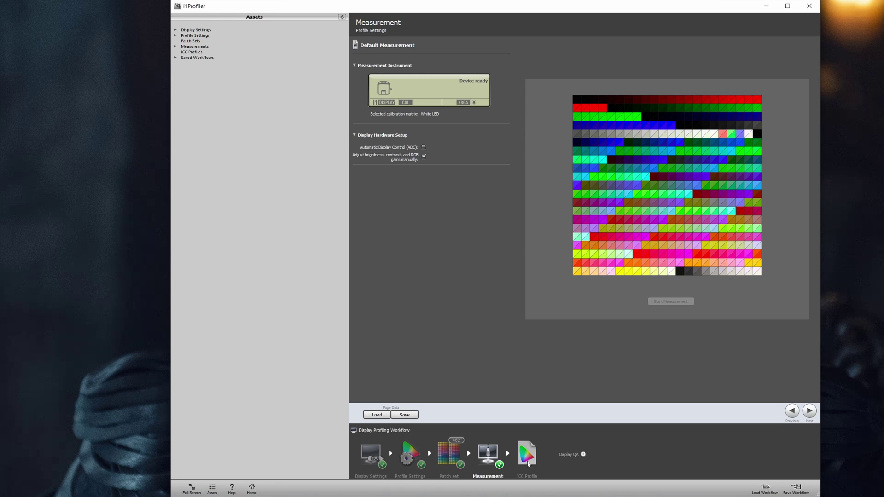
Create the ICC profile LG HDR 4K_31-01-2020v2.icm with profile reminder set to None
click(529, 464)
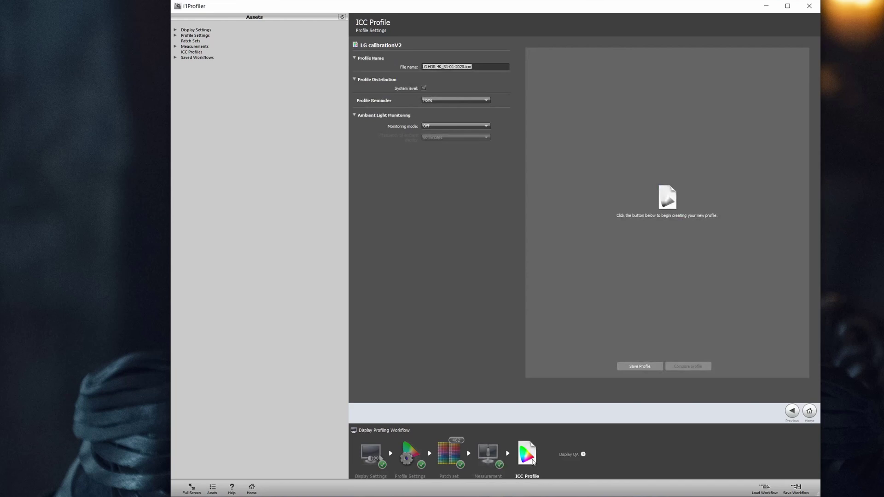
click(450, 66)
click(454, 101)
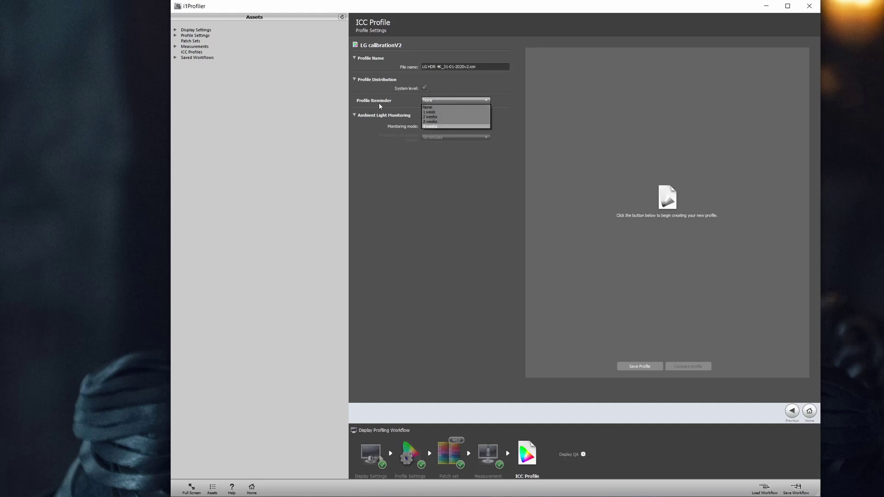
click(380, 106)
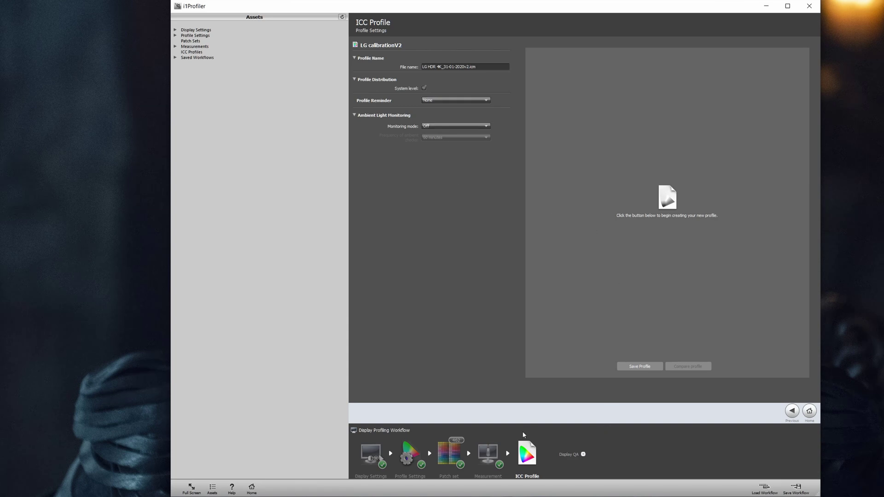
click(644, 366)
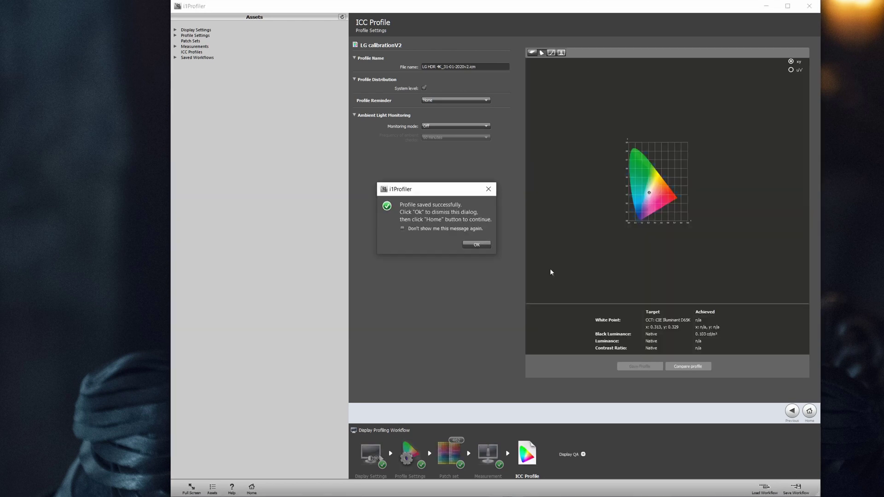
Dismiss the saved-profile message, briefly view the profile comparison list, then minimize i1Profiler
click(477, 244)
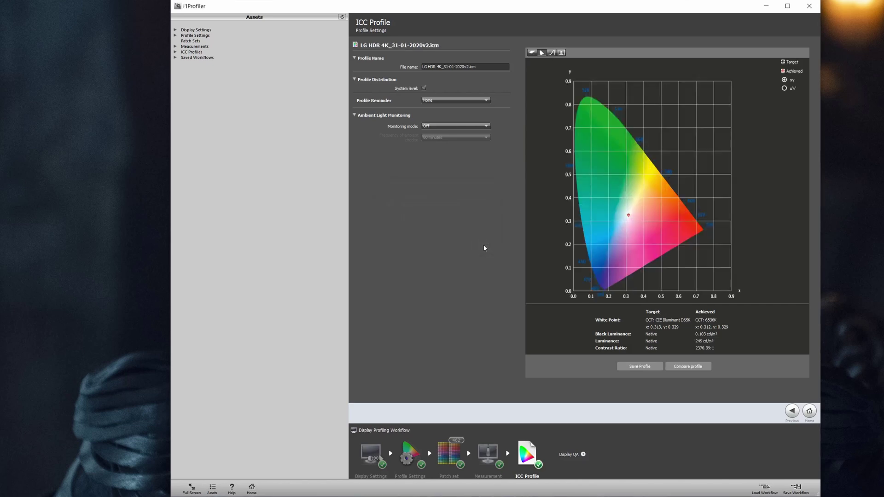
click(696, 369)
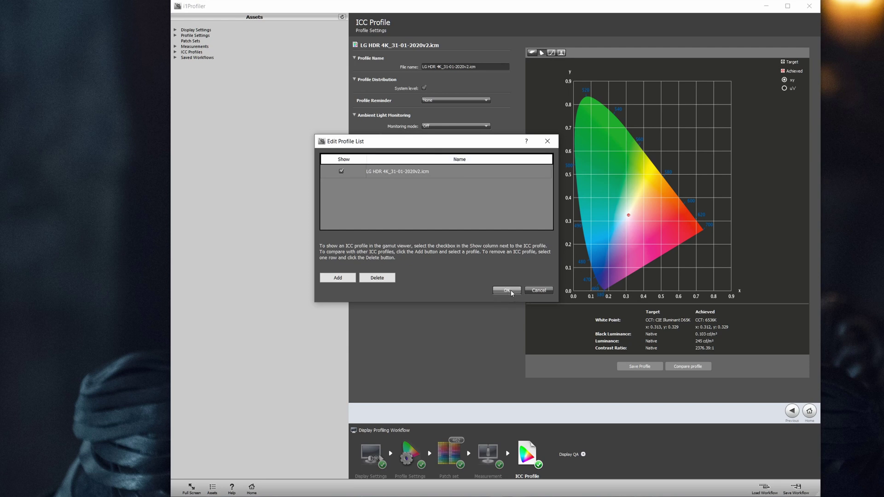
click(508, 291)
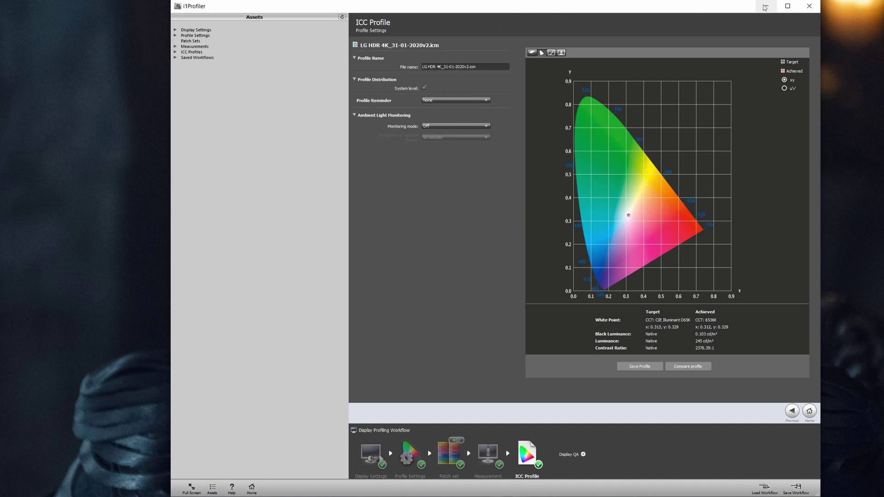
click(767, 6)
Launch Color Management by searching 'color' and select the LG HDR 4K display profile
key(super)
text(color)
key(Return)
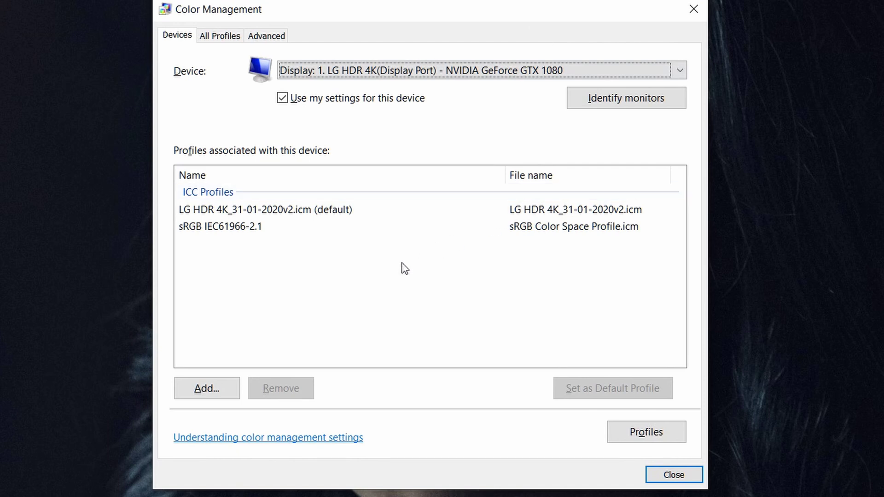
click(249, 213)
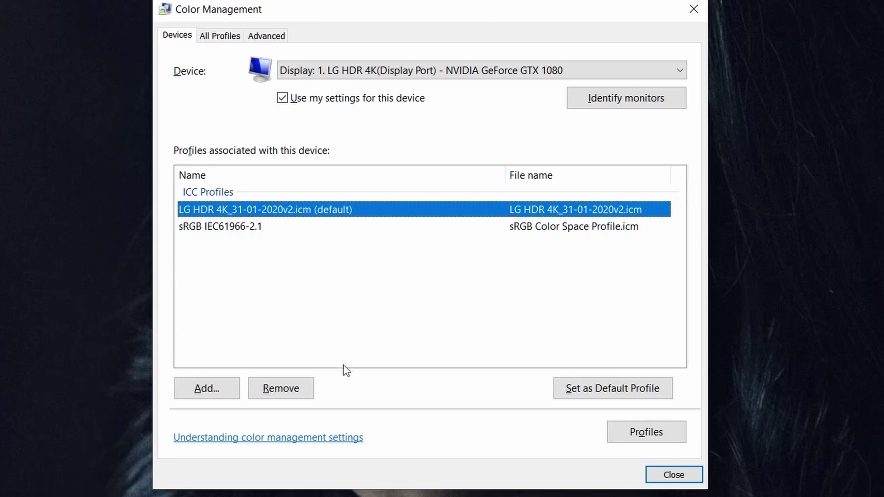
Browse the Associate Color Profile list, cancel without adding, and reselect LG HDR 4K_31-01-2020v2.icm
click(207, 389)
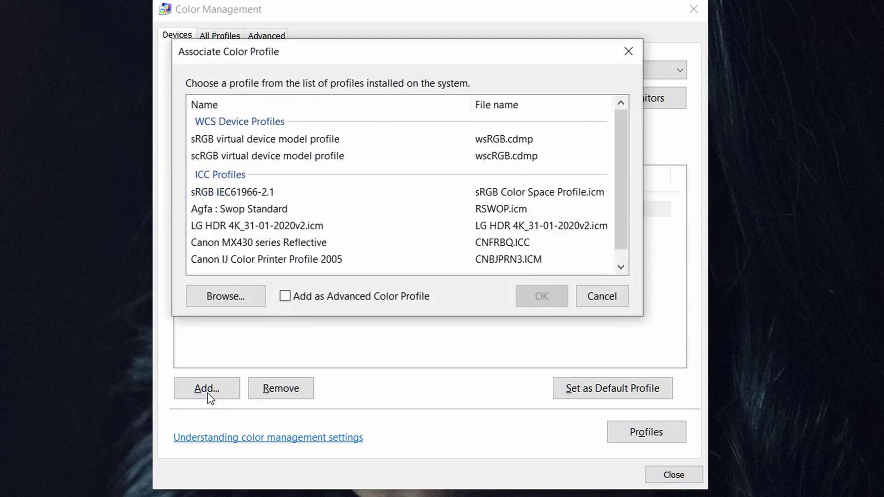
scroll(619, 164, down, 1)
scroll(622, 167, up, 1)
click(599, 297)
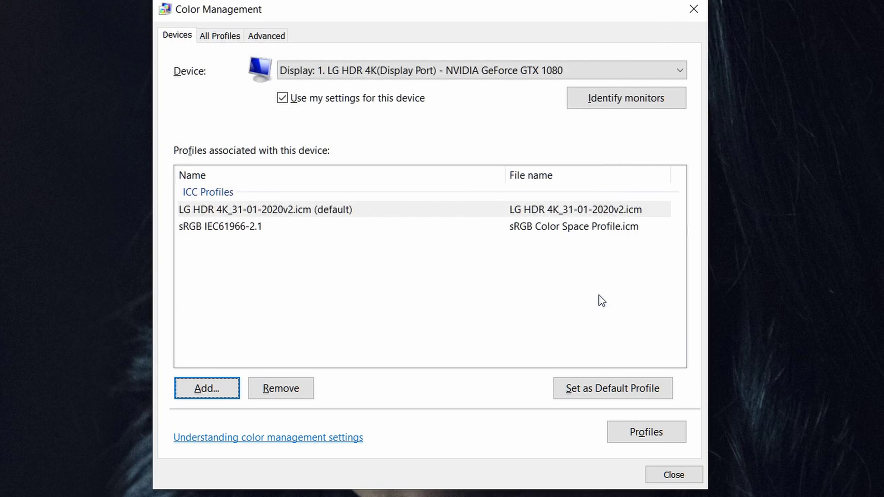
click(278, 211)
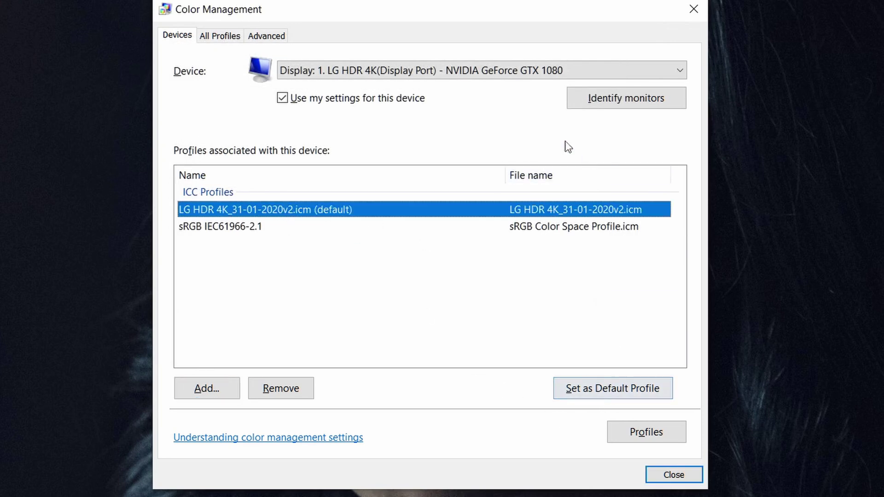
On the Advanced tab, choose LG HDR 4K_31-01-2020v2.icm as the Windows Color System device profile
click(267, 37)
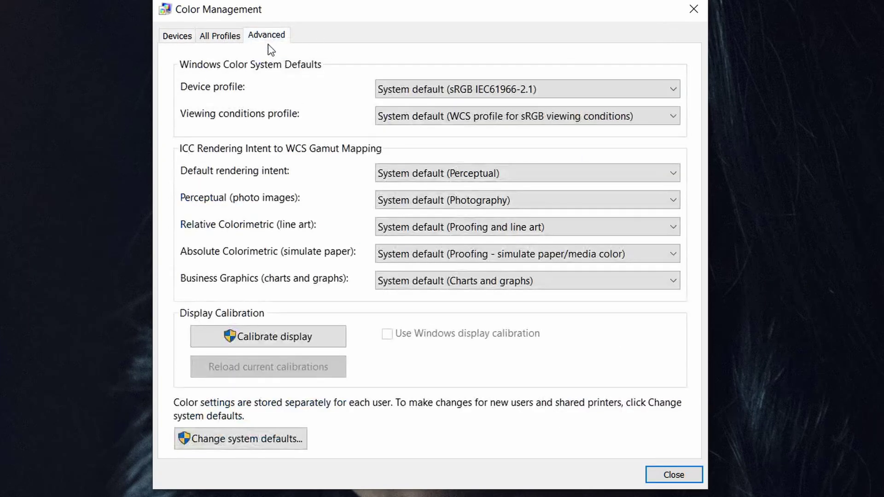
click(460, 90)
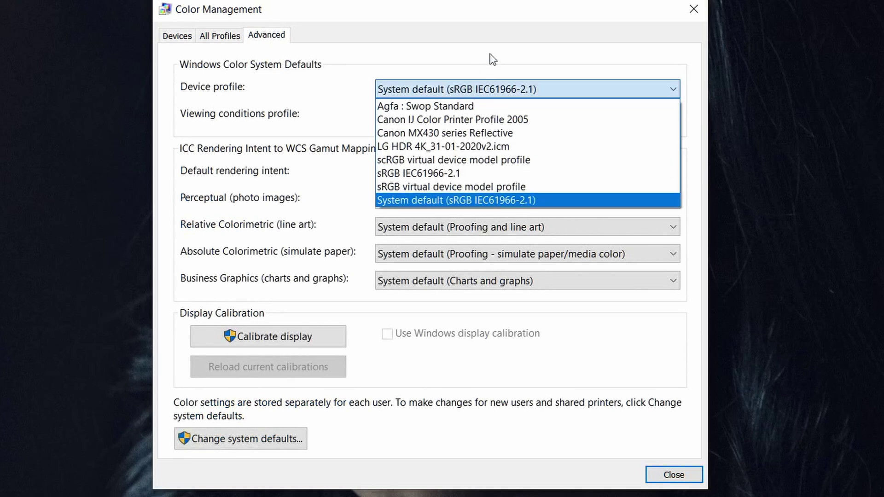
click(485, 147)
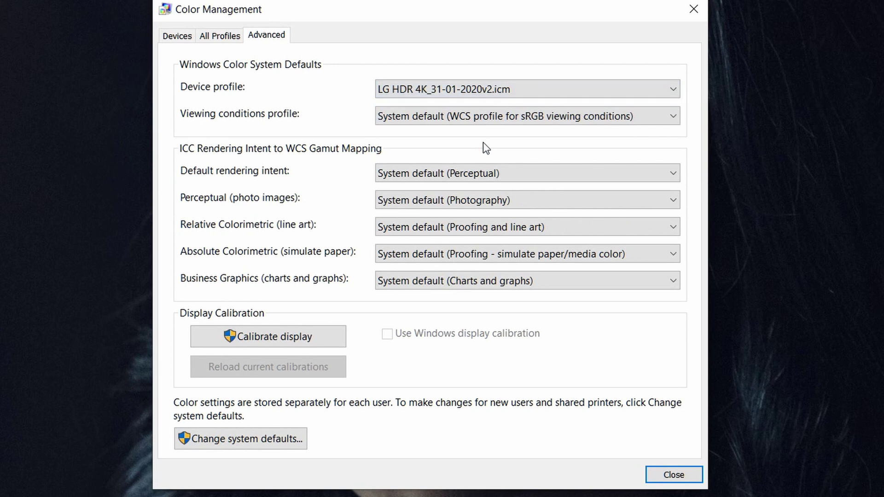